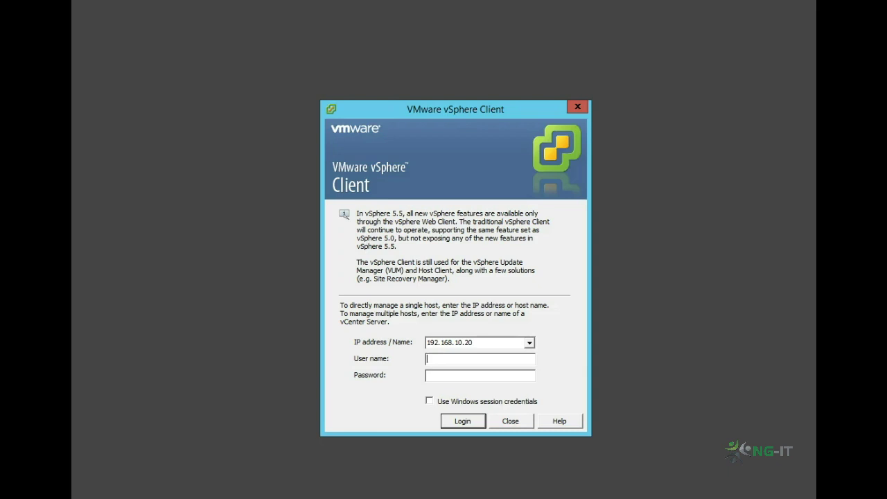
Step: Log in to the host in vSphere Client as root with the account password
type("root")
key("Tab")
type("************")
key("Return")
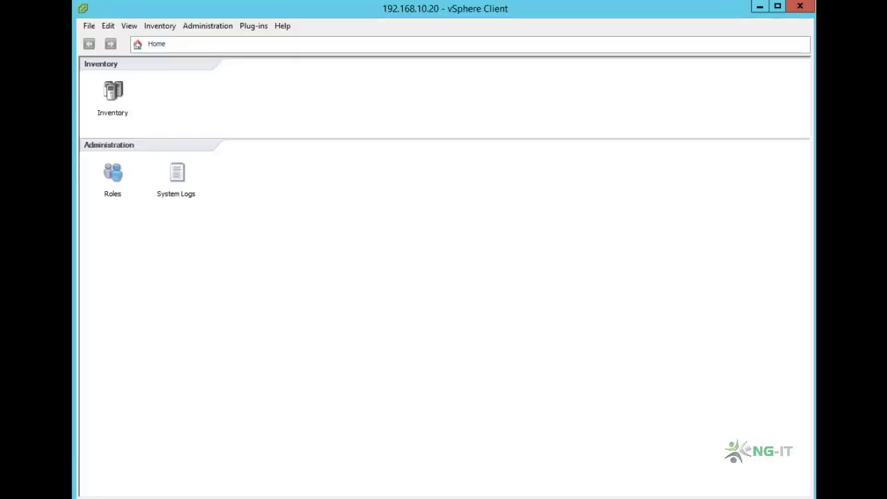
Step: Deploy vCenterAppliance_v5.5.ova to datastore NGDS01, thin provisioned, on the Production network
left_click(89, 26)
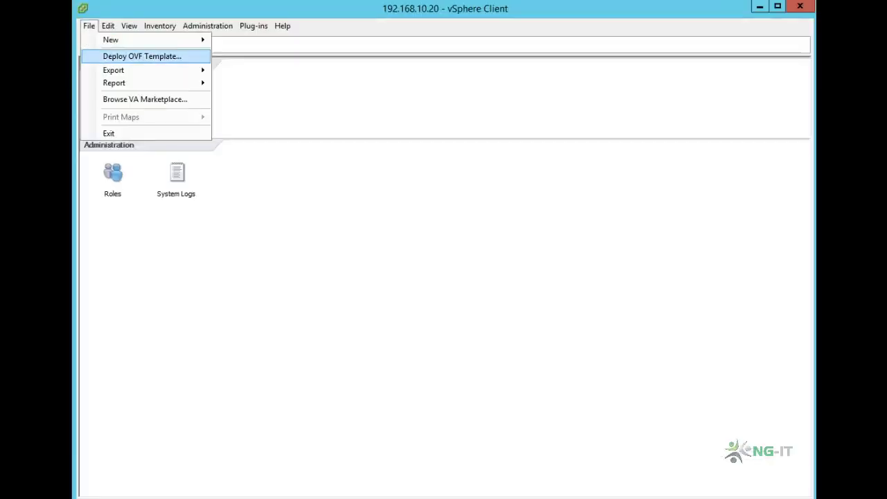
left_click(142, 55)
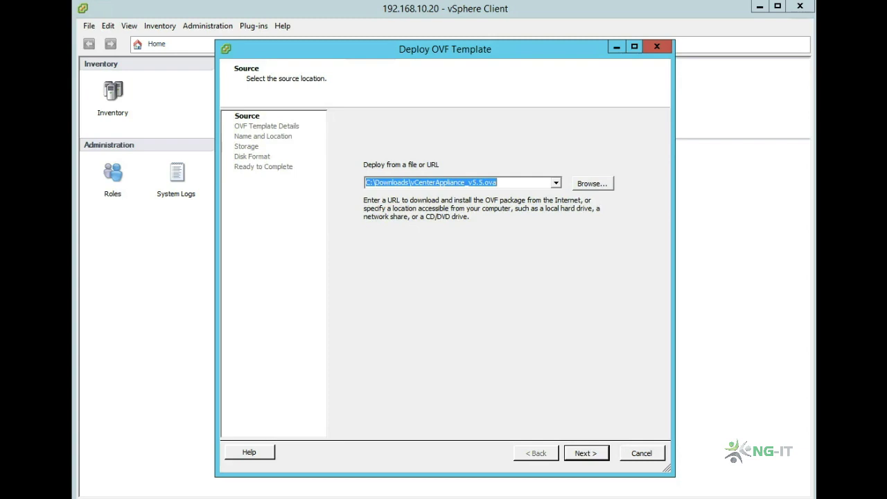
key("Return")
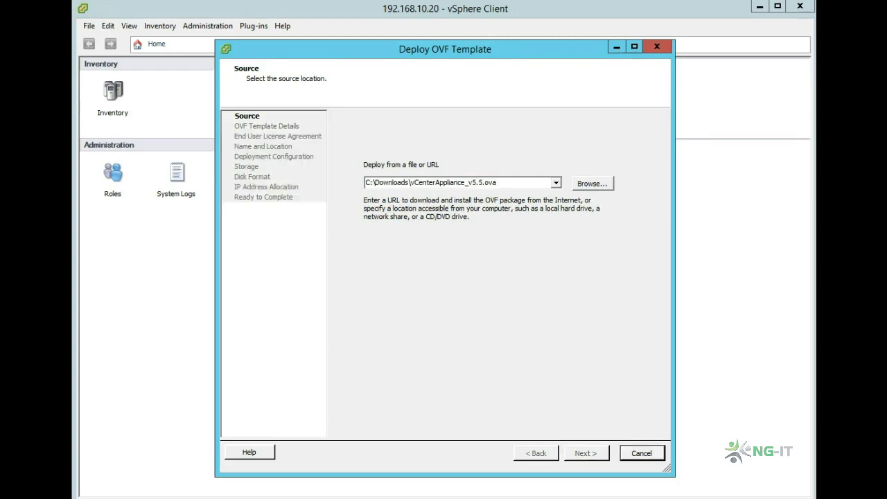
key("Return")
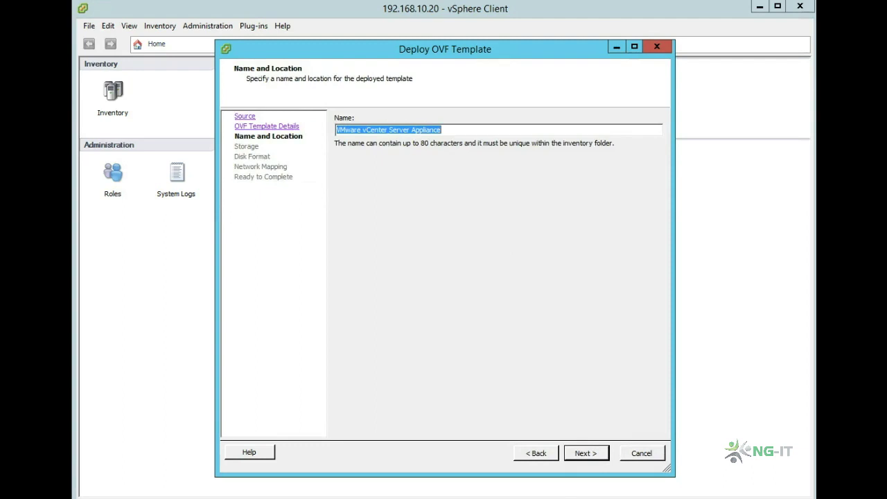
key("Return")
key("Down")
key("Return")
key("Down")
key("Down")
key("Return")
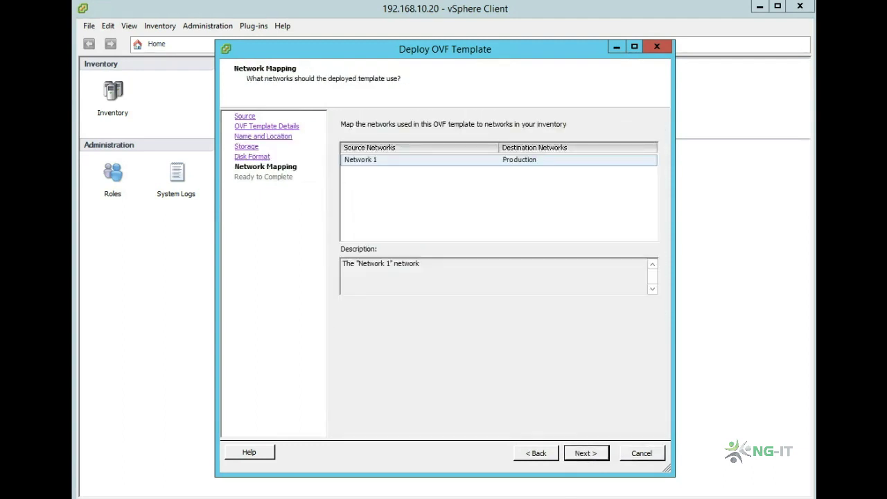
key("Return")
key("Return")
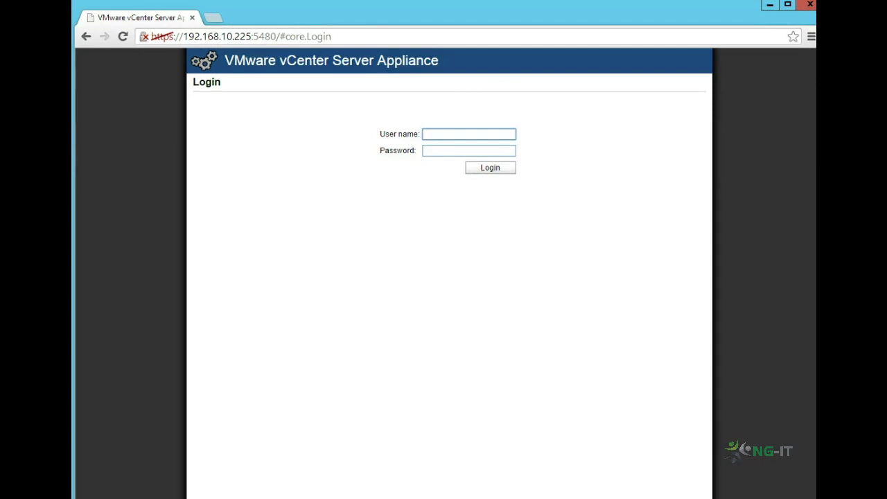
Step: Sign in to the appliance console on port 5480 as root with its password
type("root")
key("Tab")
type("vmware")
key("Return")
Step: Accept the license agreement and cancel the vCenter Server Setup wizard
left_click(354, 397)
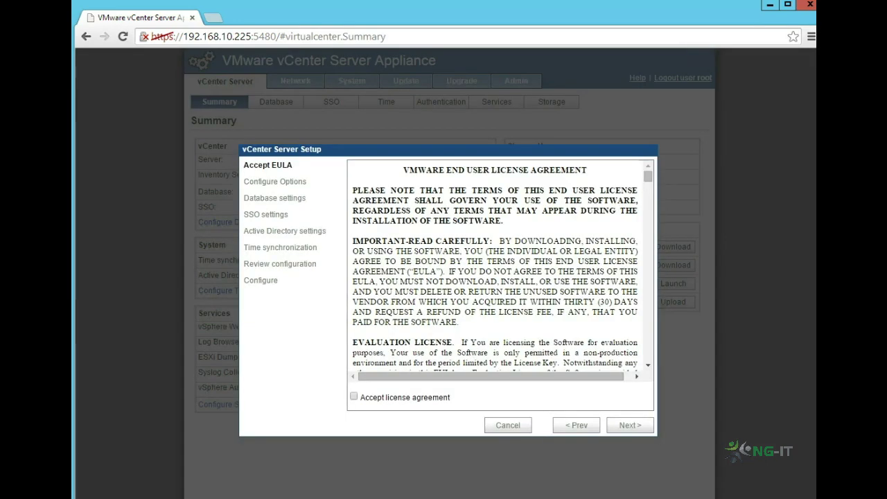
left_click(630, 426)
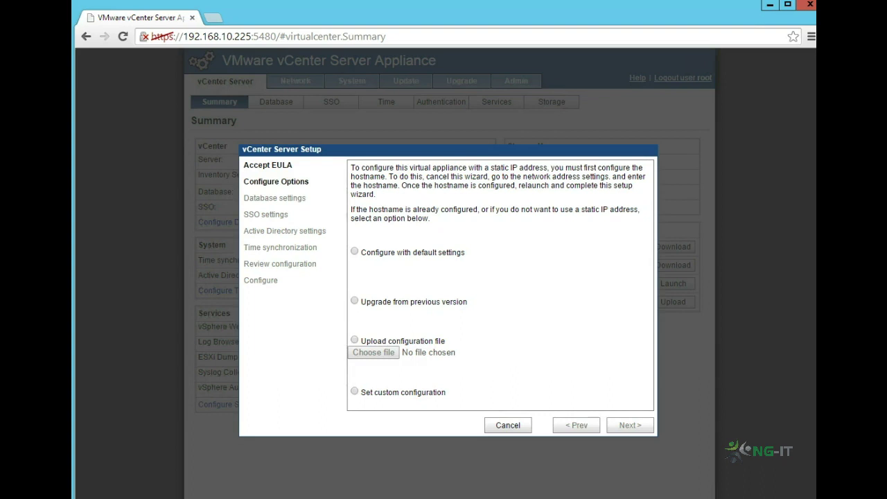
left_click(507, 425)
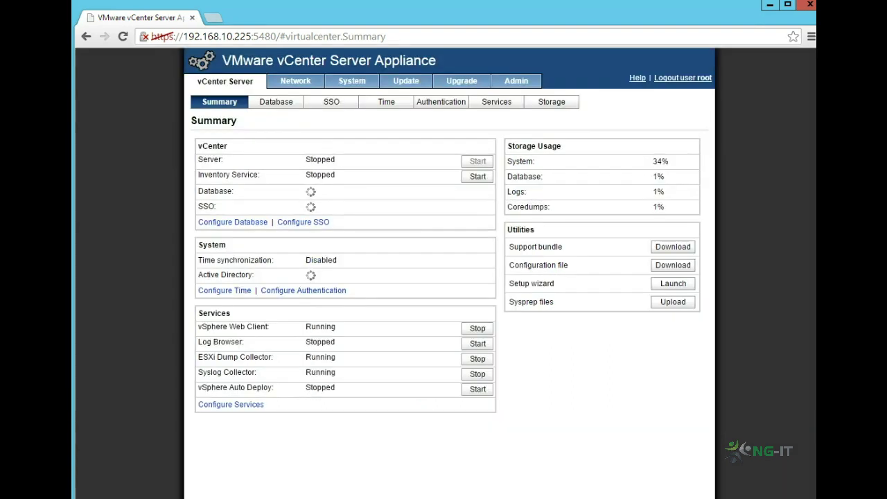
Step: Make IPv4 static with address 192.168.10.161 and netmask 255.255.255.0, keep IPv6 automatic, and save
left_click(295, 80)
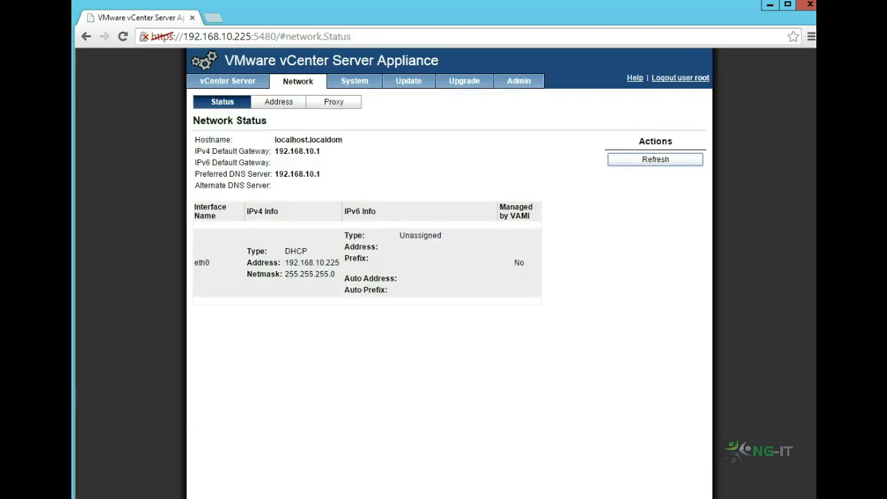
left_click(279, 101)
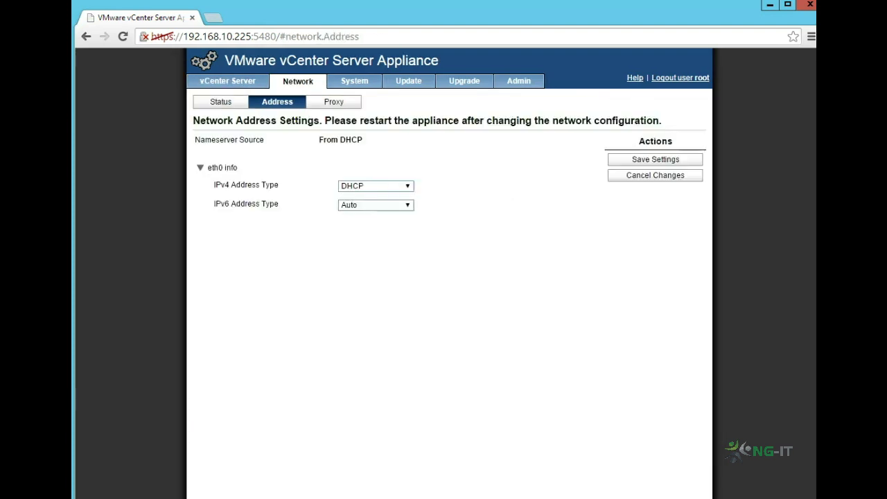
left_click(376, 186)
left_click(351, 205)
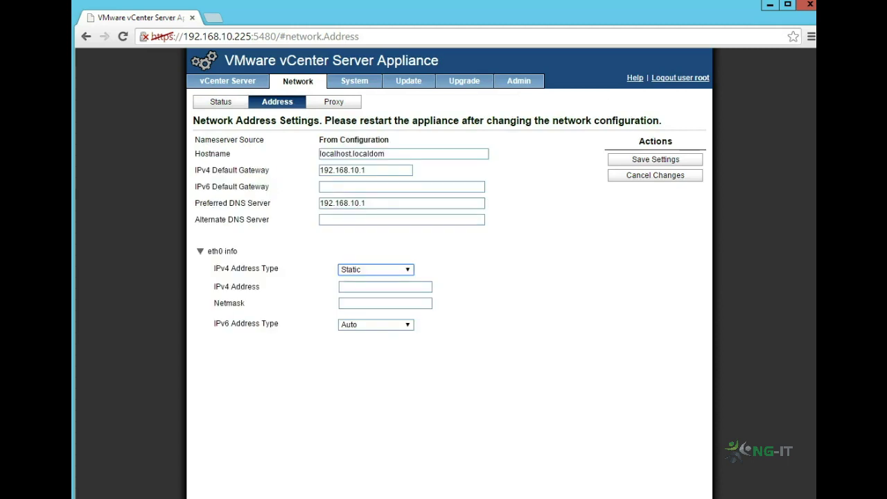
left_click(385, 286)
type("192.168.10.160")
key("Tab")
type("255.255.255.0")
left_click(388, 203)
type("0")
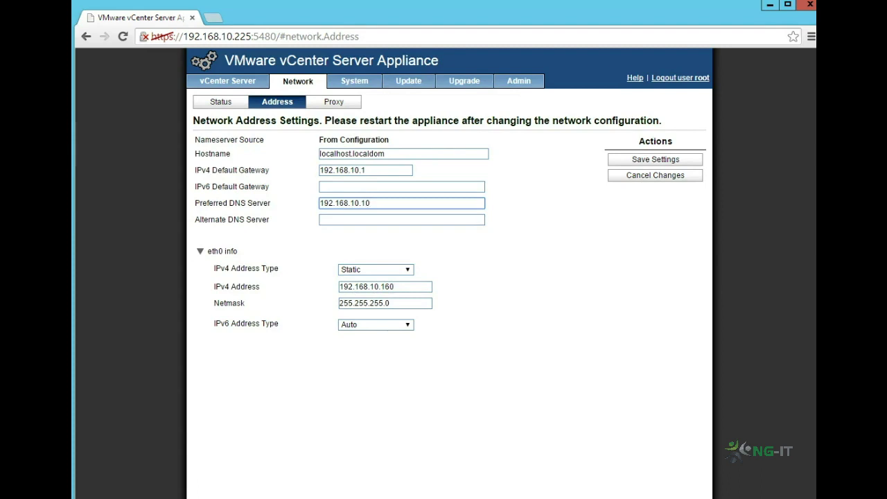
left_click(375, 324)
left_click(360, 334)
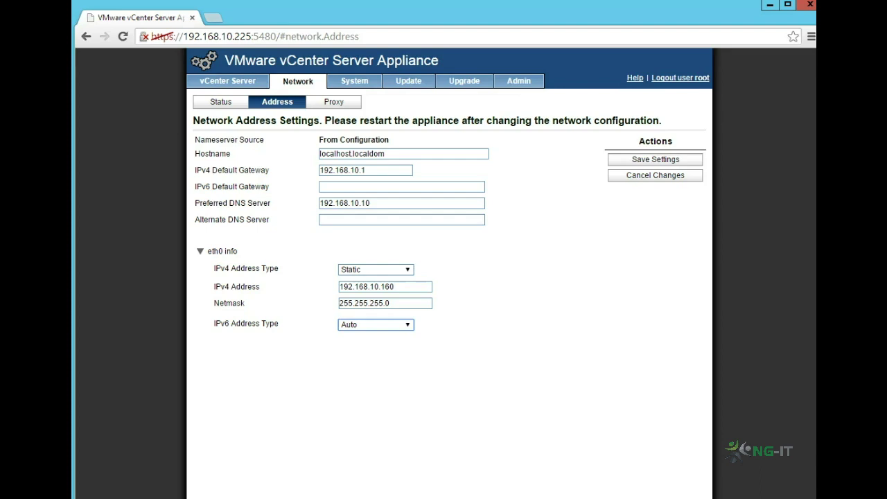
left_click(654, 159)
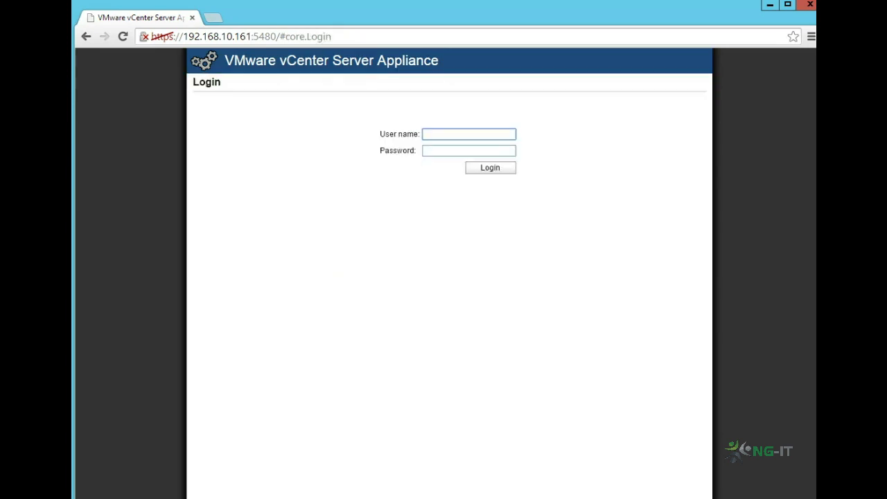
Step: Sign back in as root at the new address 192.168.10.161
type("root")
key("Tab")
type("vmware")
key("Return")
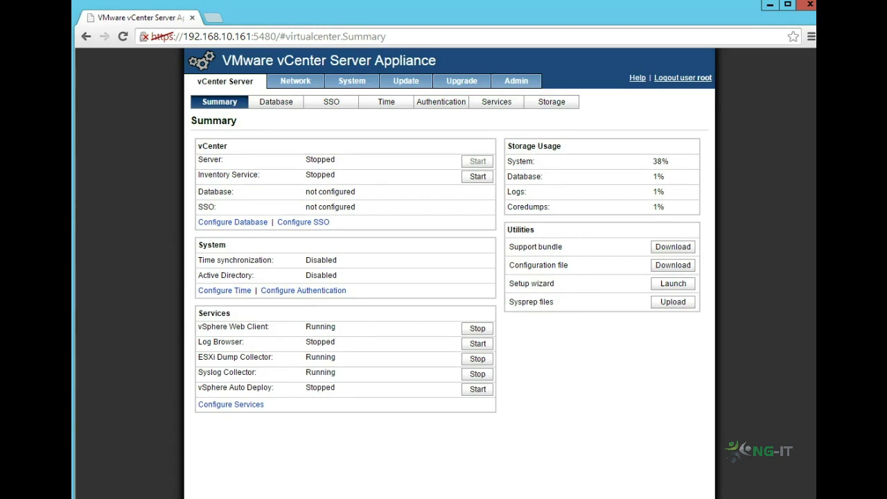
Step: Start a custom setup with the embedded database and set the SSO administrator password
left_click(673, 284)
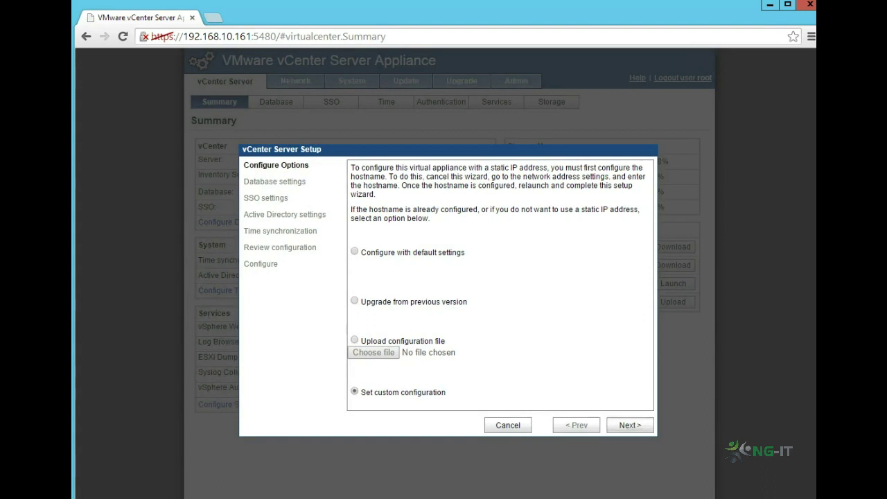
left_click(630, 426)
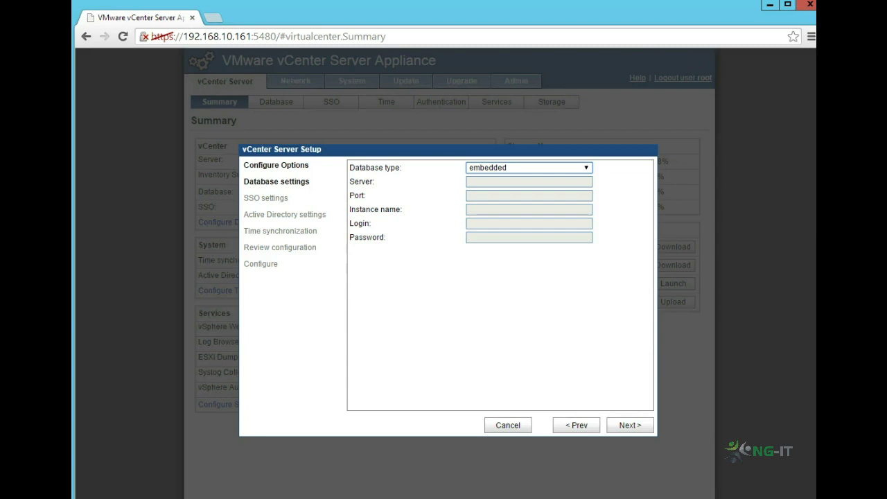
left_click(630, 425)
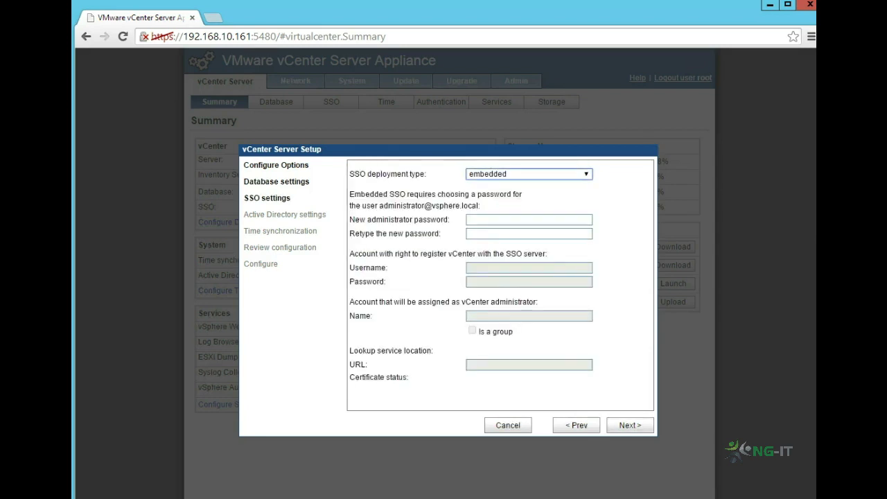
key("Tab")
type("************")
key("Tab")
type("************")
key("Return")
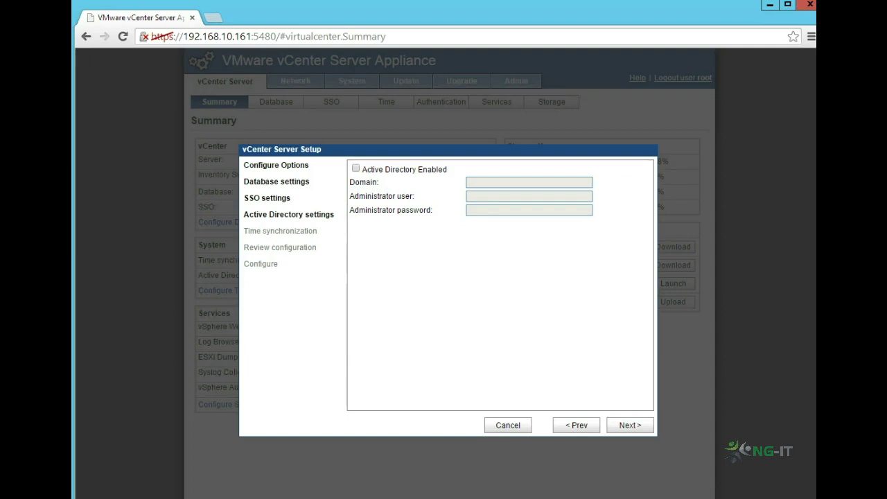
Step: Use NTP synchronization with server 192.168.10.10, review, and start the configuration
left_click(552, 212)
type("192.168.10.10")
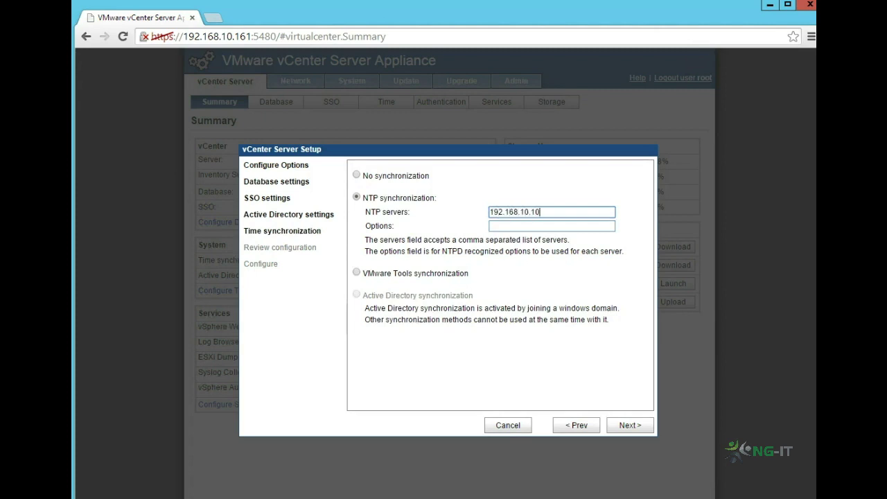
left_click(630, 425)
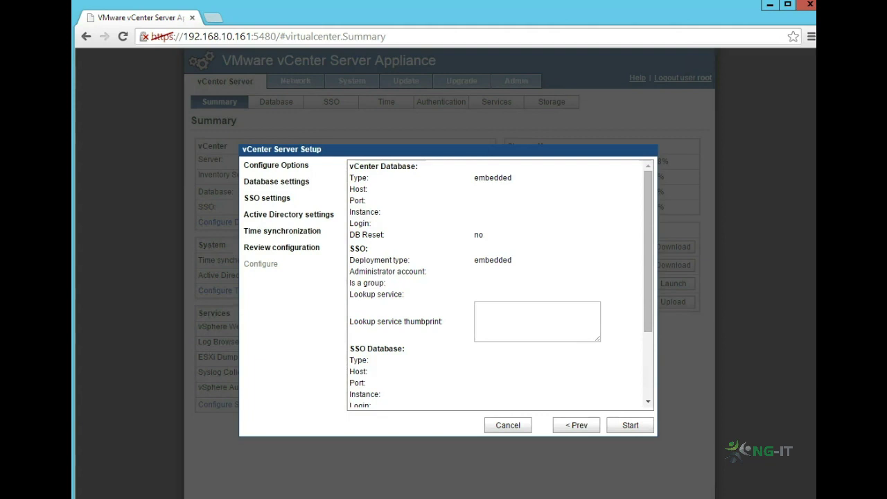
left_click(630, 425)
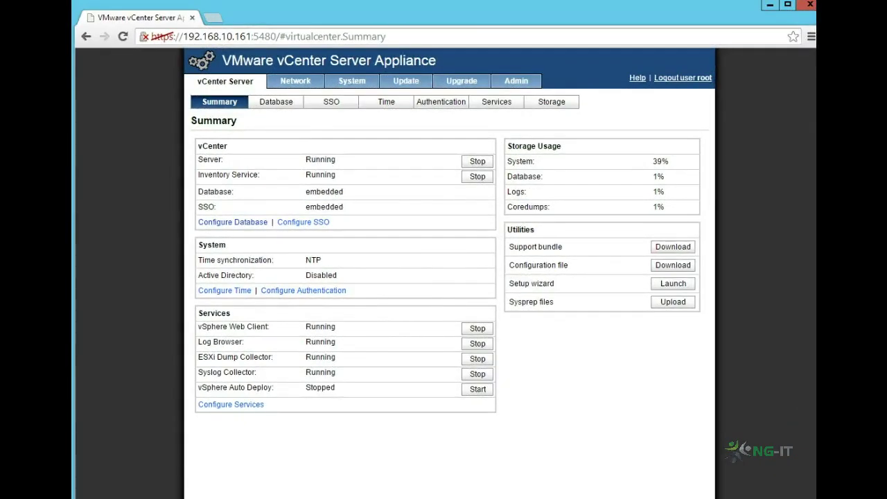
Step: Change the appliance administrator password by entering the current and new passwords
left_click(516, 81)
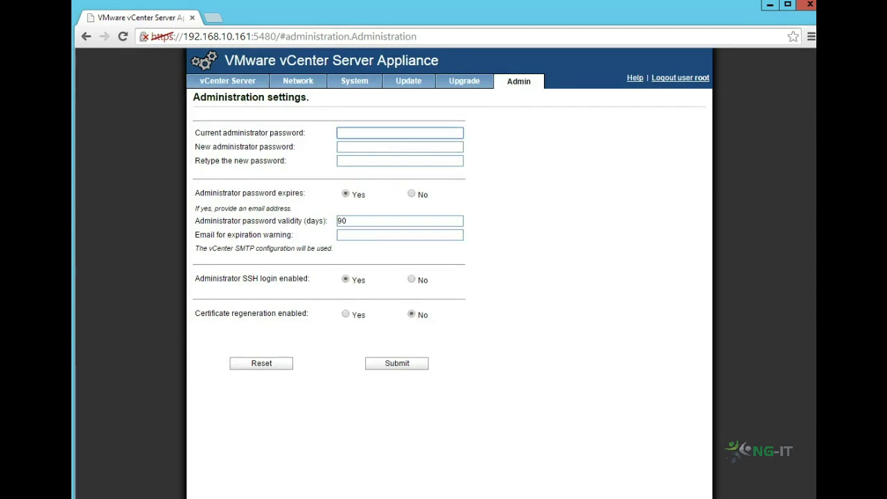
type("••••••••••••")
key("Tab")
type("••••")
key("BackSpace")
key("BackSpace")
key("BackSpace")
type("••••••••••")
key("Tab")
type("•••••••••••")
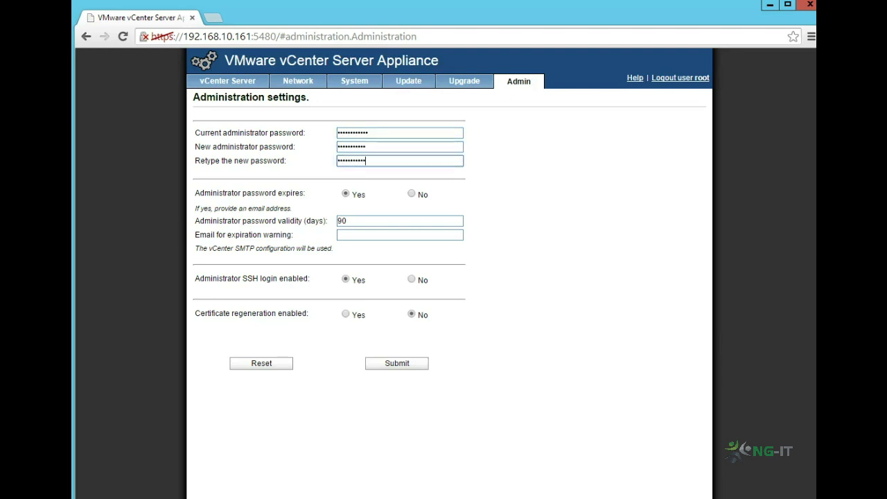
key("Return")
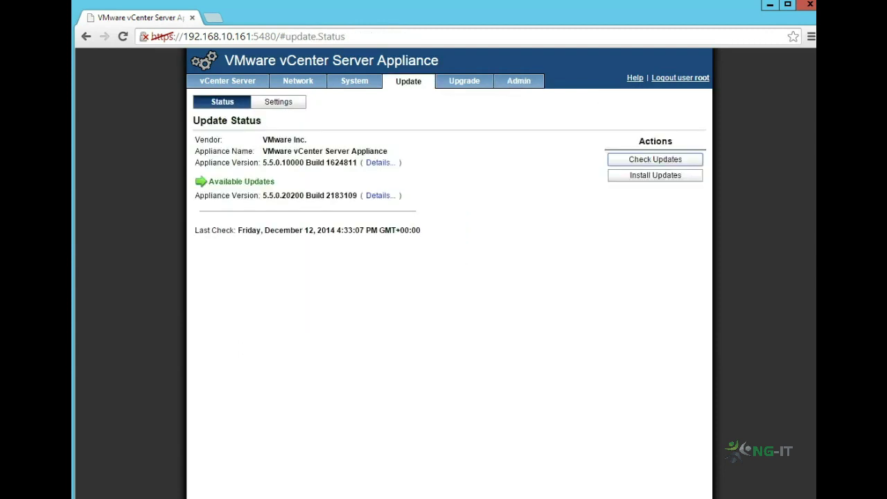
Step: Set updates to automatic checking and view the network status
left_click(278, 102)
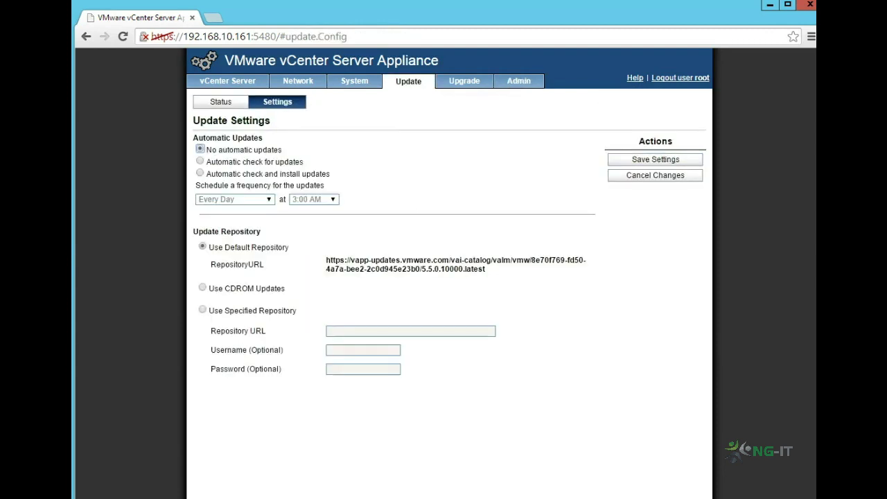
left_click(199, 161)
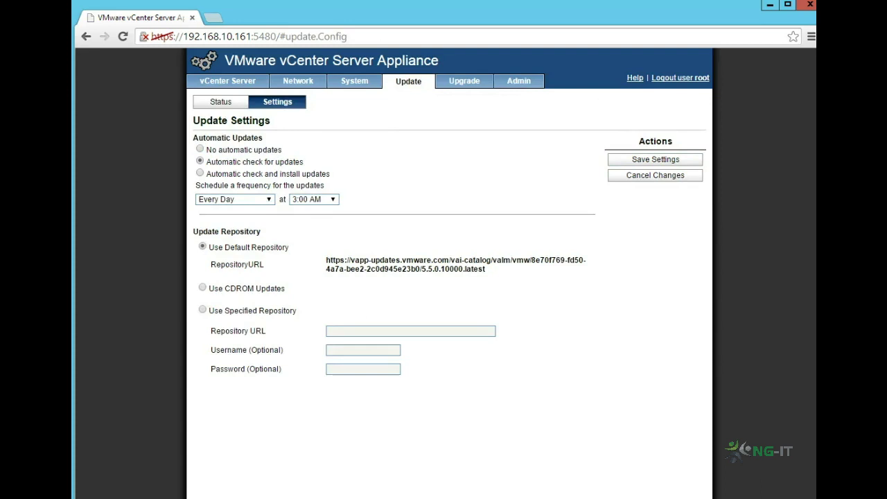
left_click(298, 81)
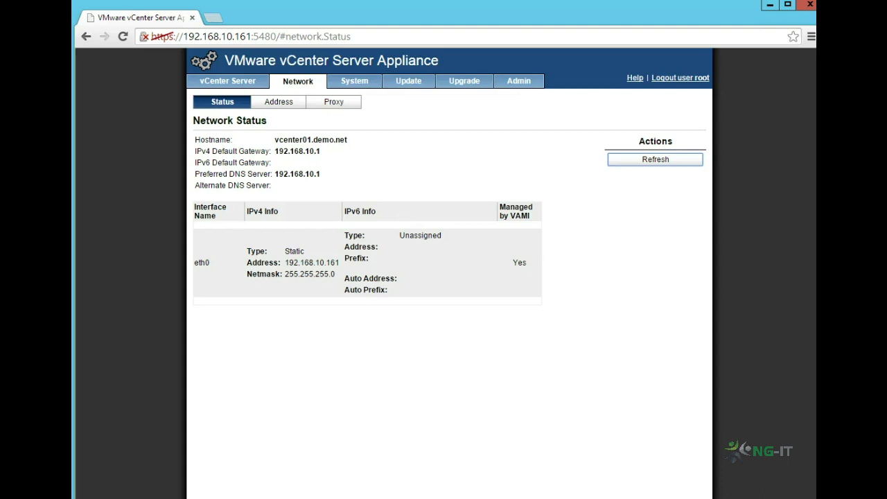
Step: Install the available 5.5.0.20200 update from the Update Status page
left_click(408, 81)
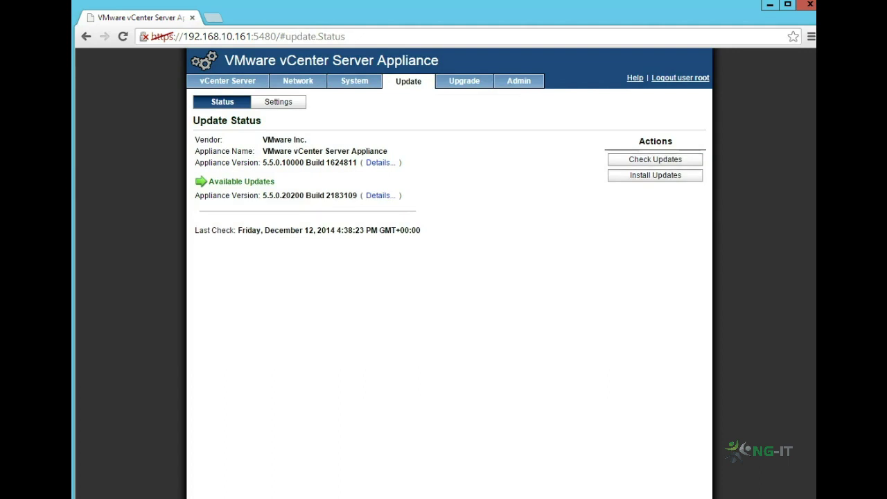
left_click(655, 175)
left_click(418, 308)
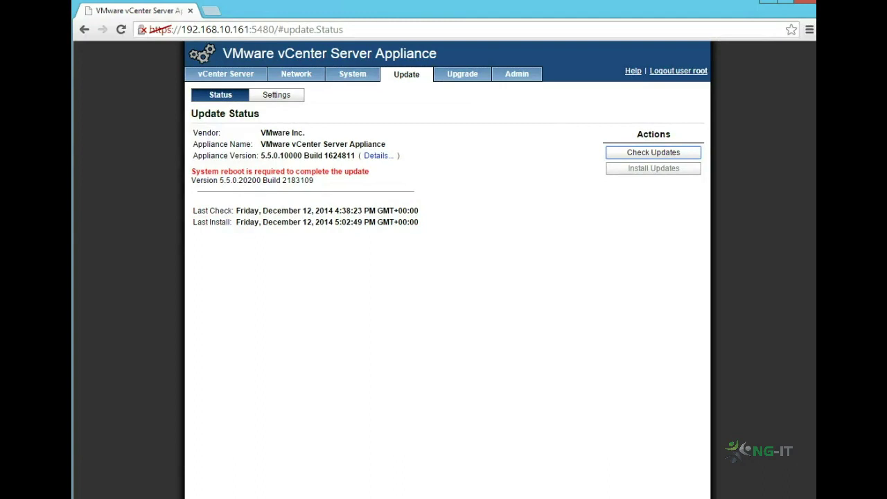
Step: Reboot the appliance from the System tab and confirm
left_click(352, 74)
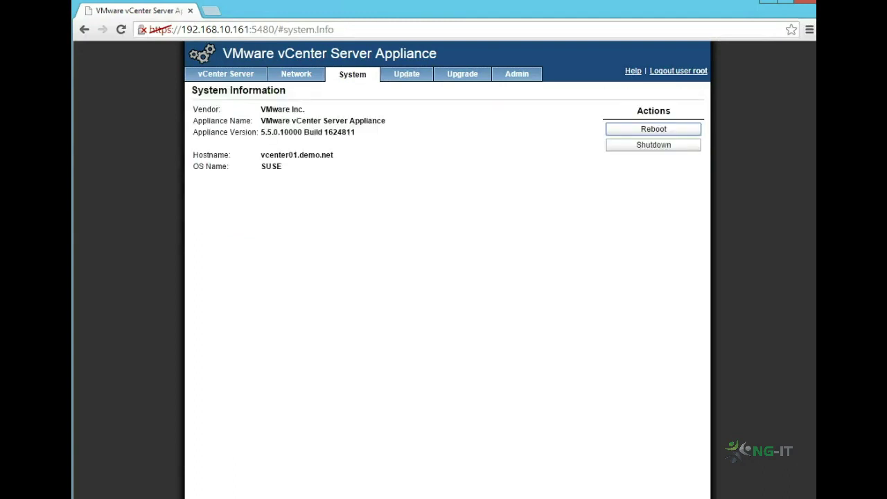
left_click(654, 129)
left_click(507, 301)
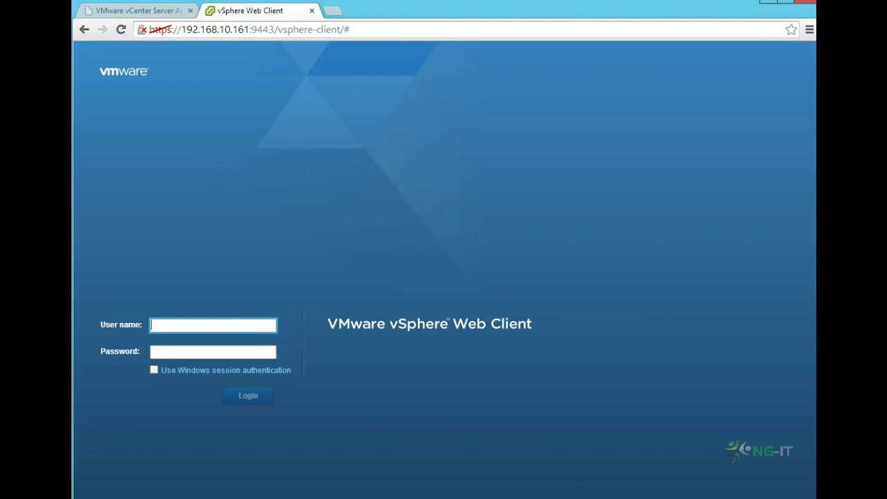
Step: Sign in as the SSO administrator and go to Administration > Single Sign-On configuration
type("administrator@vsphere.local")
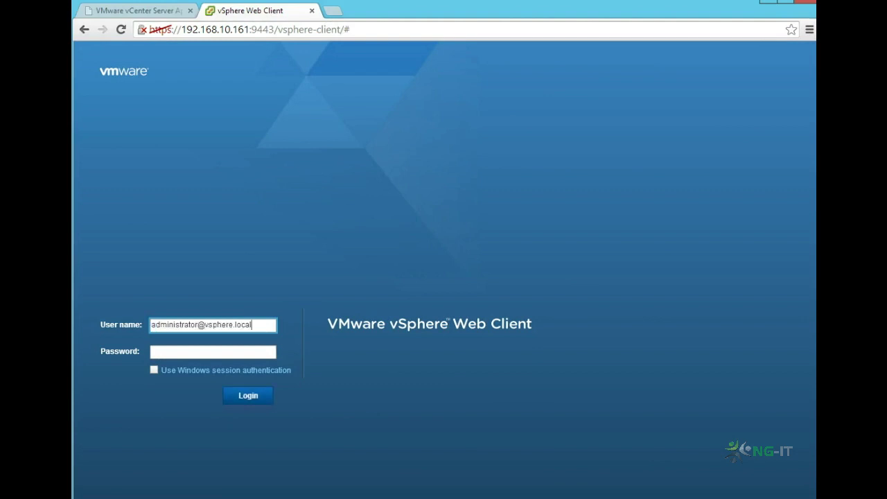
key("Tab")
type("VMware123!")
key("Return")
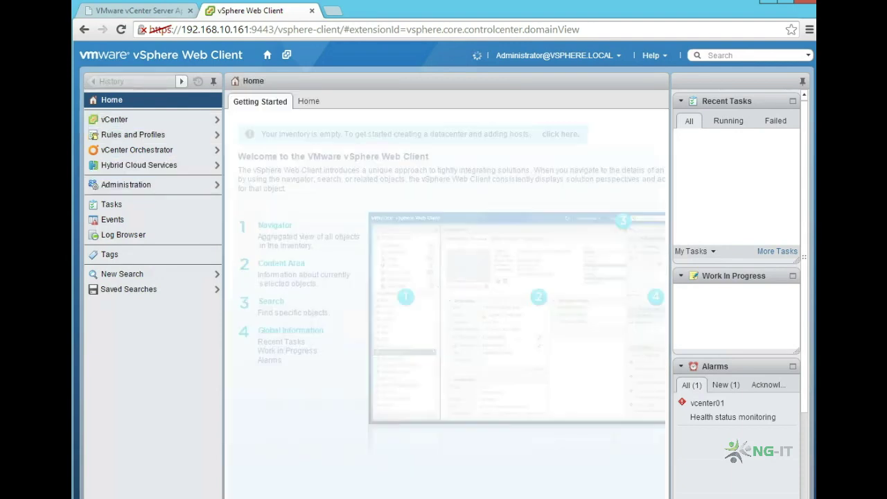
left_click(126, 184)
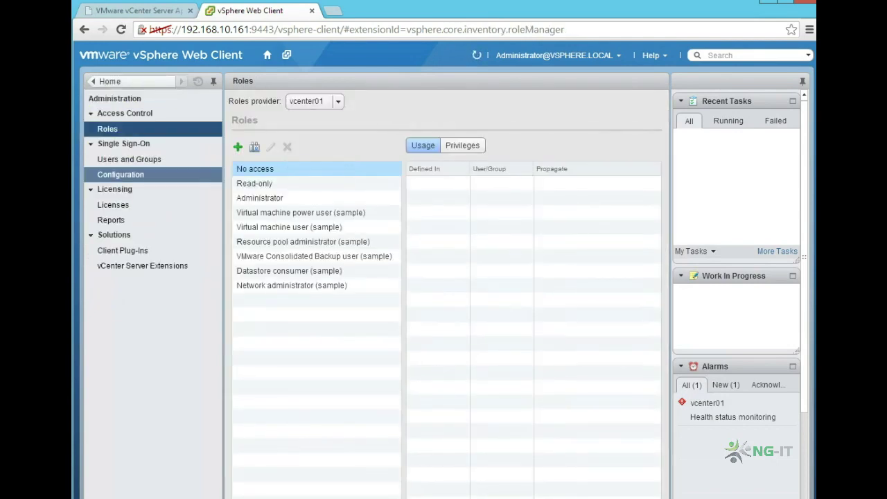
left_click(144, 175)
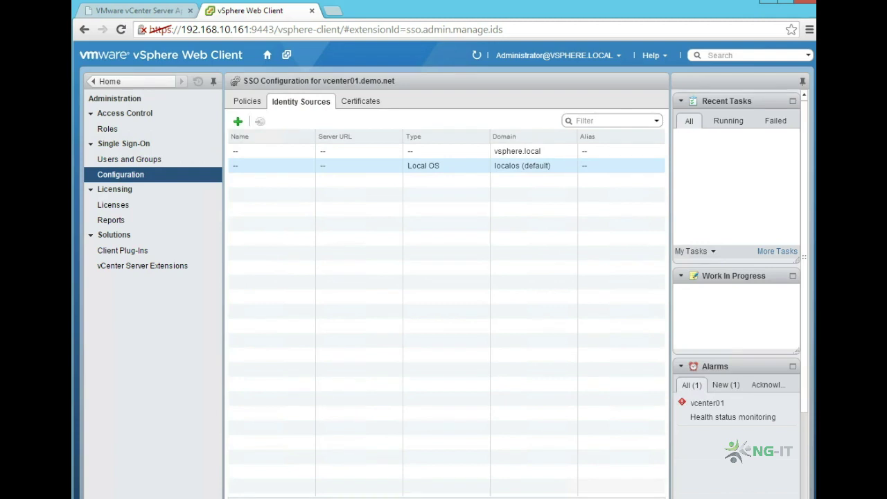
Step: Set the vsphere.local identity source as default domain, confirm, and return Home
left_click(517, 151)
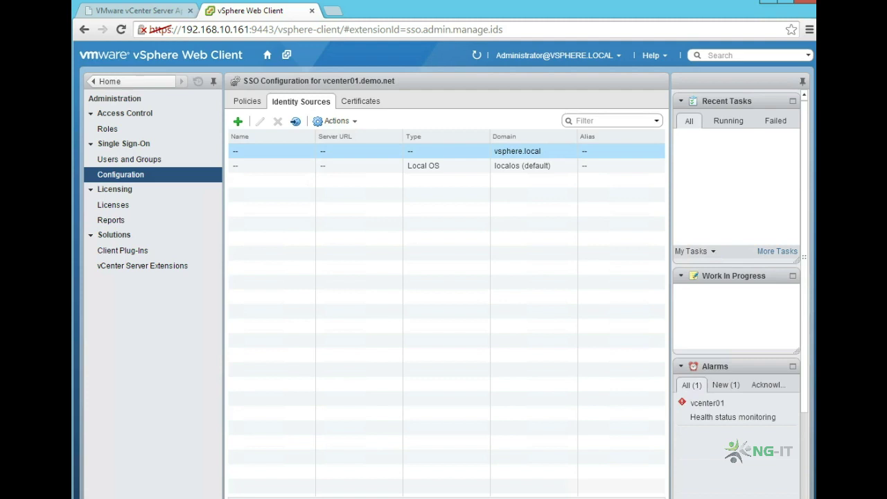
left_click(296, 121)
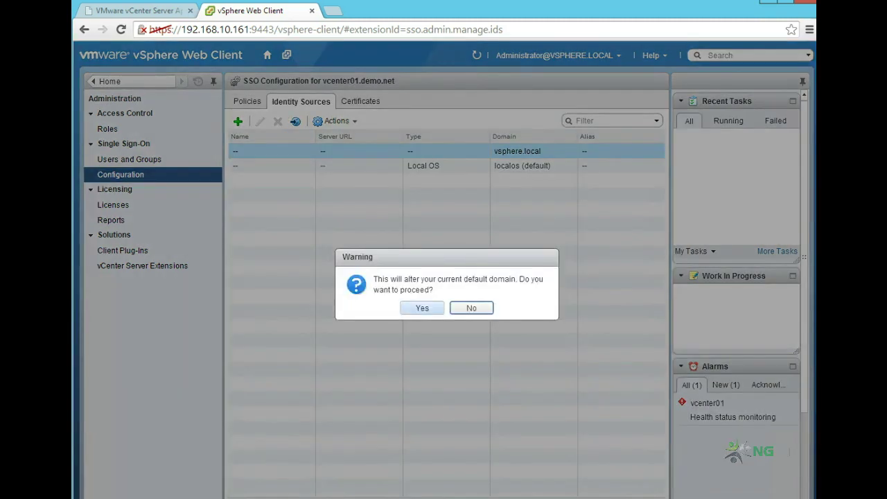
left_click(420, 307)
left_click(108, 129)
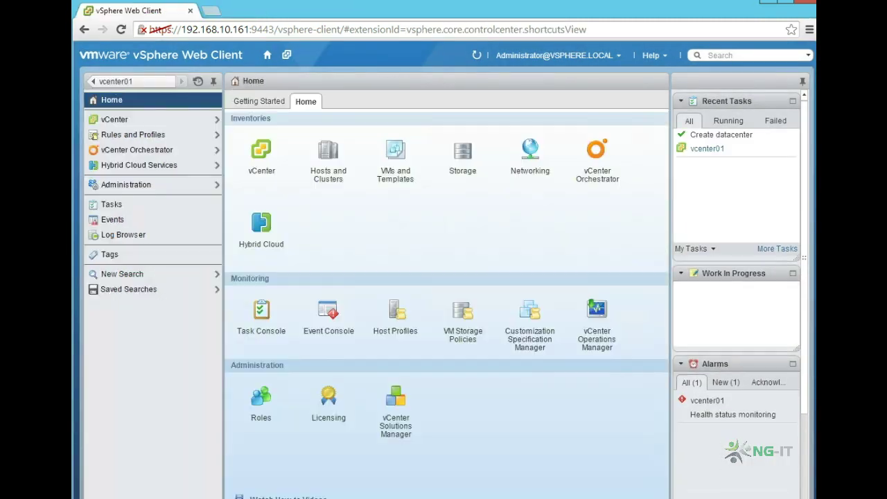